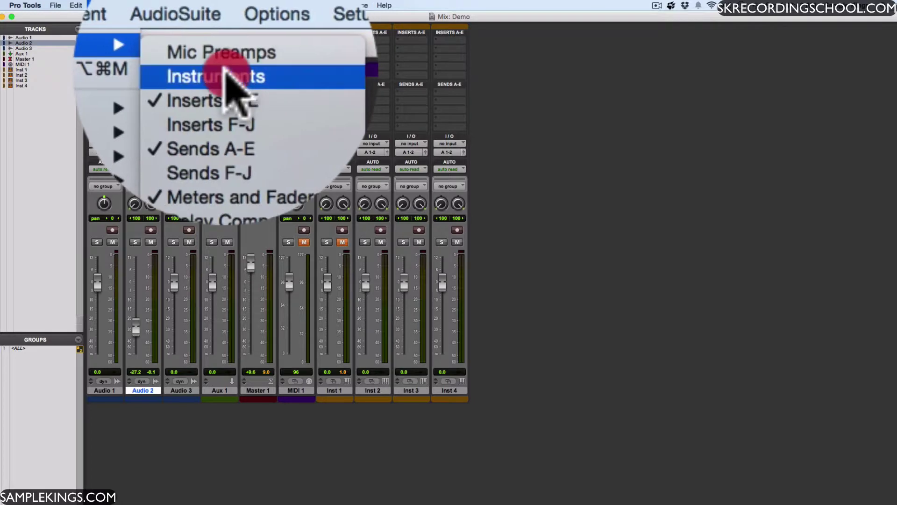
Show the Instruments and Delay Compensation views in the Mix window
click(233, 80)
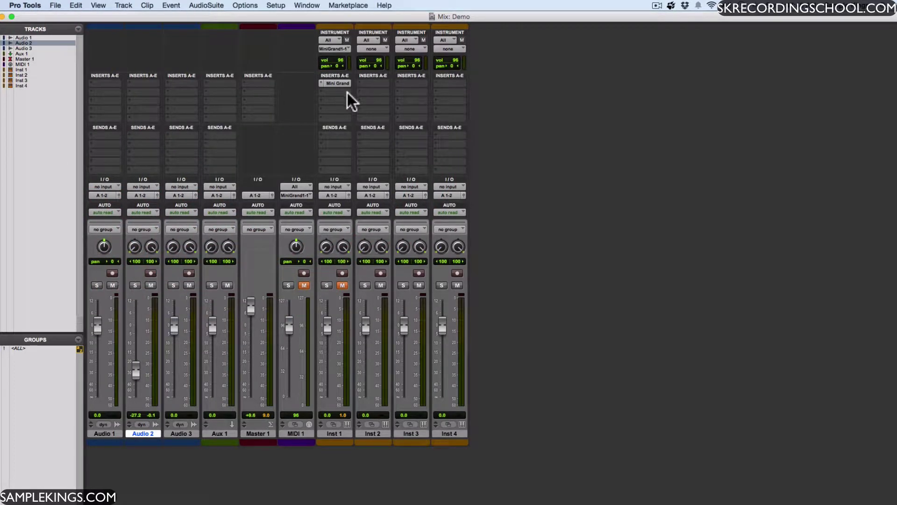
click(98, 5)
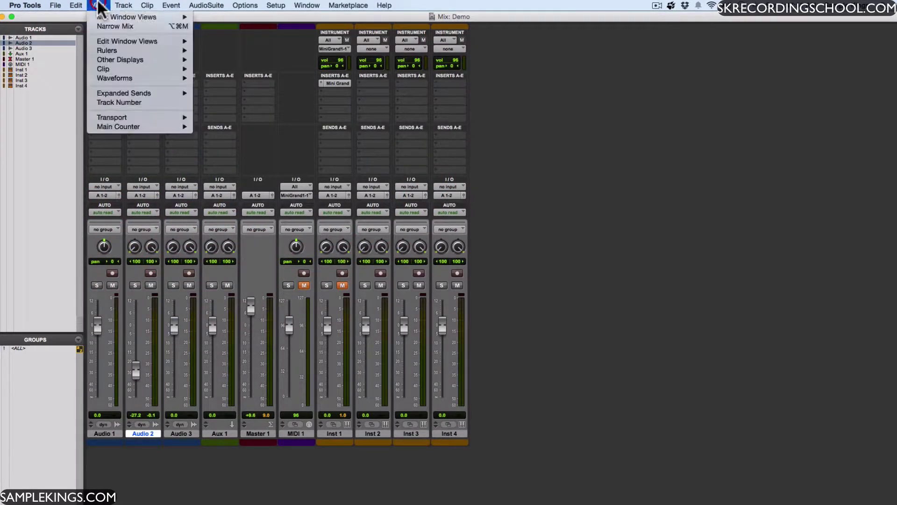
mouse_move(127, 17)
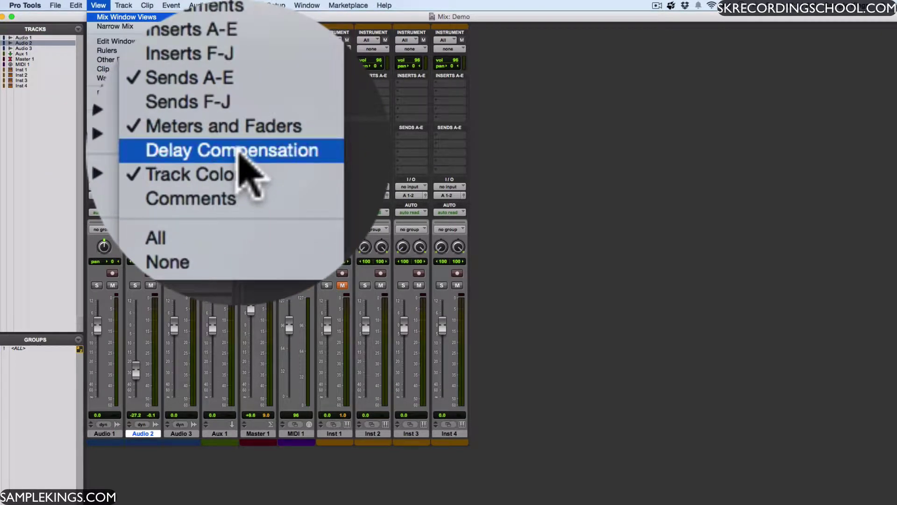
click(240, 151)
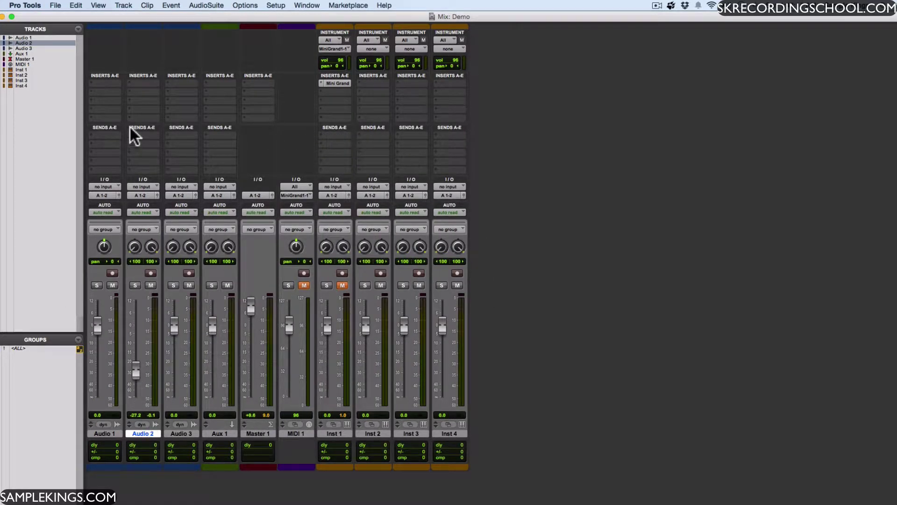
Insert the multichannel Mod Delay III (stereo) plug-in in Audio 2's first insert slot, and load its Spaced preset
click(130, 84)
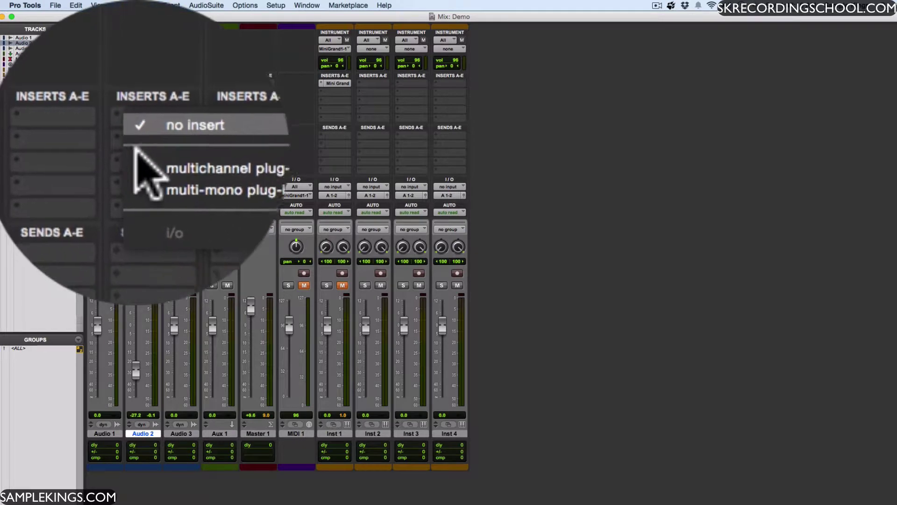
mouse_move(208, 142)
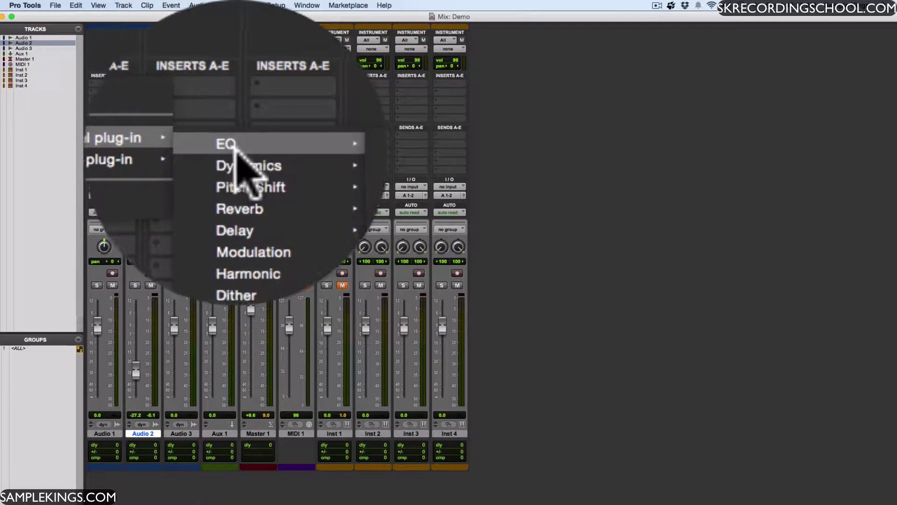
mouse_move(244, 152)
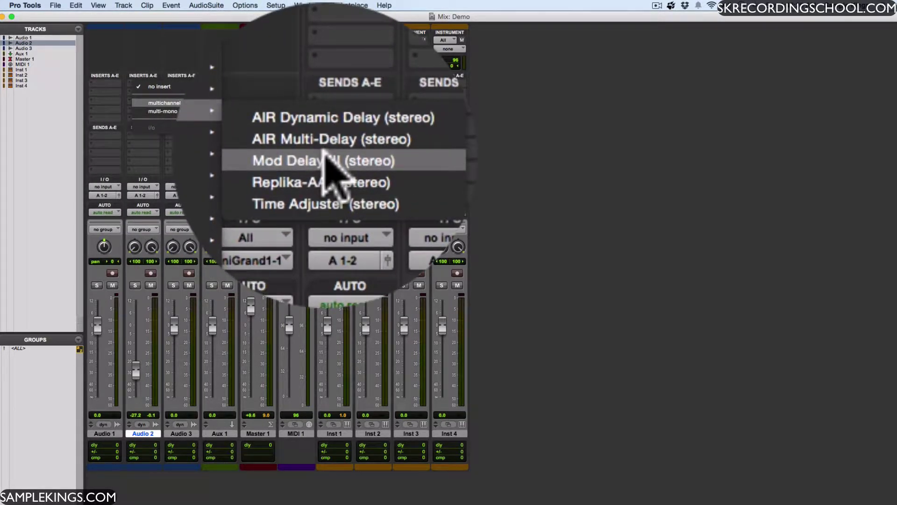
click(326, 159)
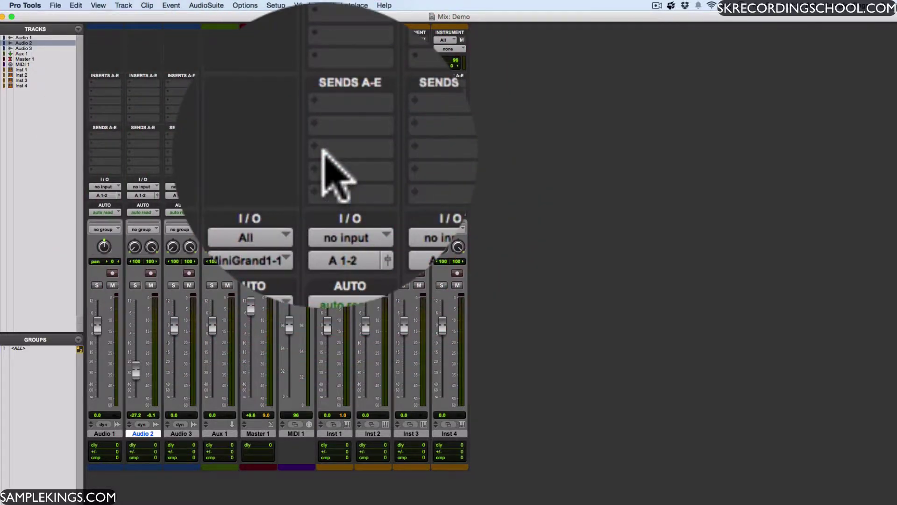
key(space)
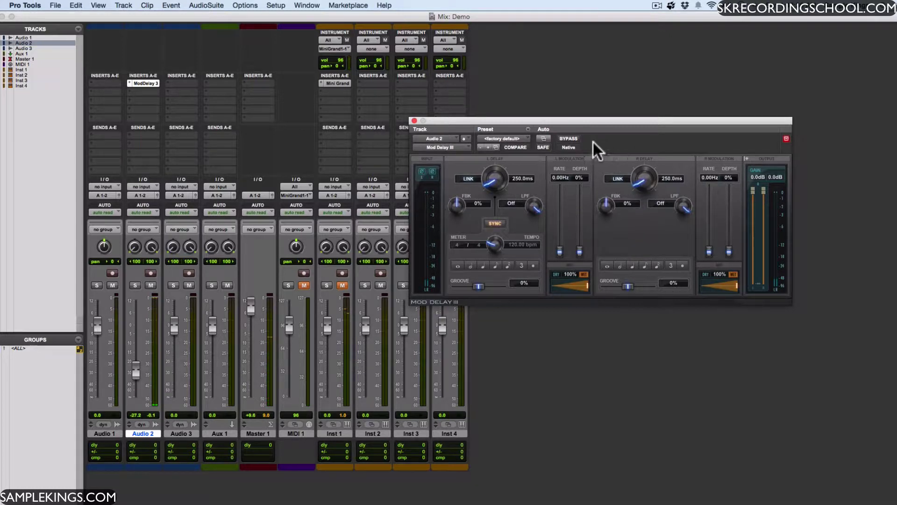
click(518, 139)
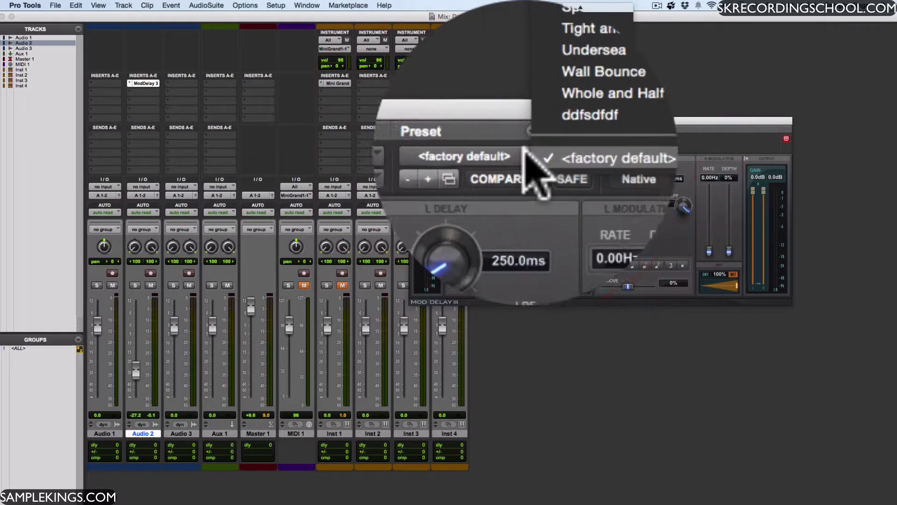
click(545, 143)
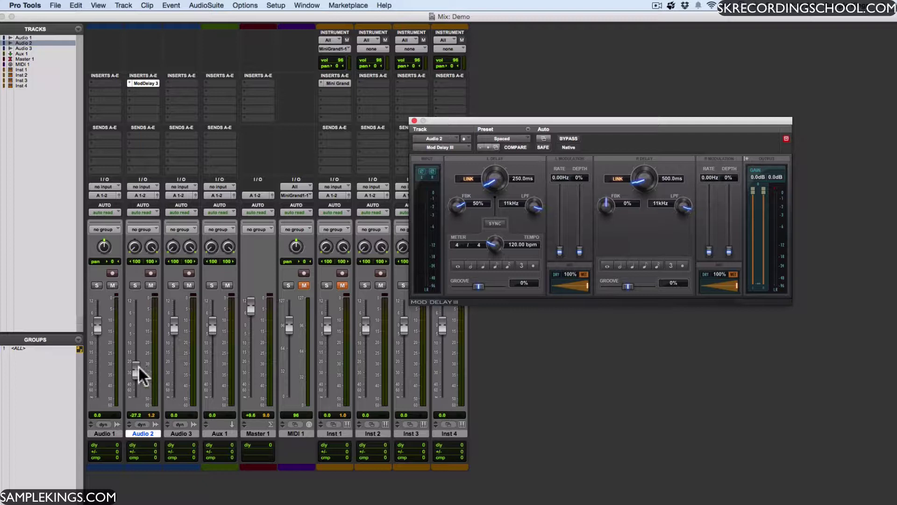
Raise Audio 2's volume to -14.7 dB and remove the Mod Delay III plug-in from its first insert slot
drag(139, 365, 138, 349)
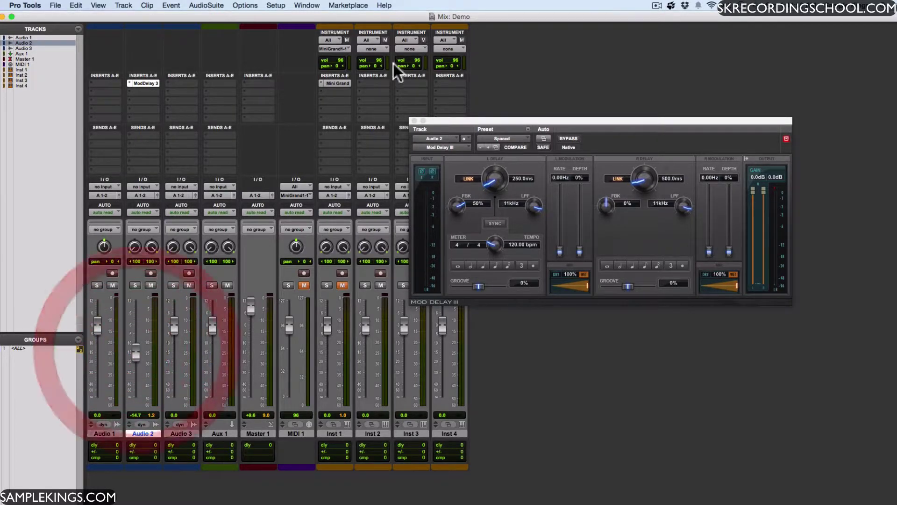
click(414, 121)
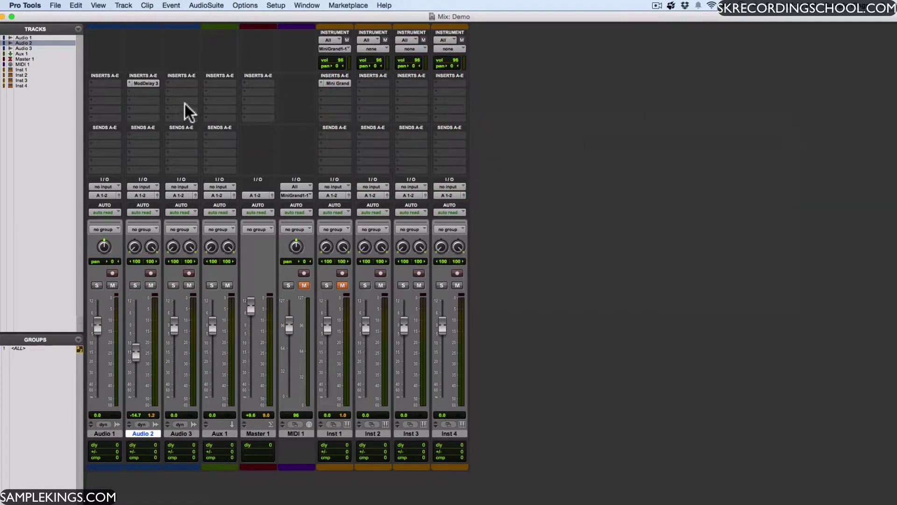
click(127, 91)
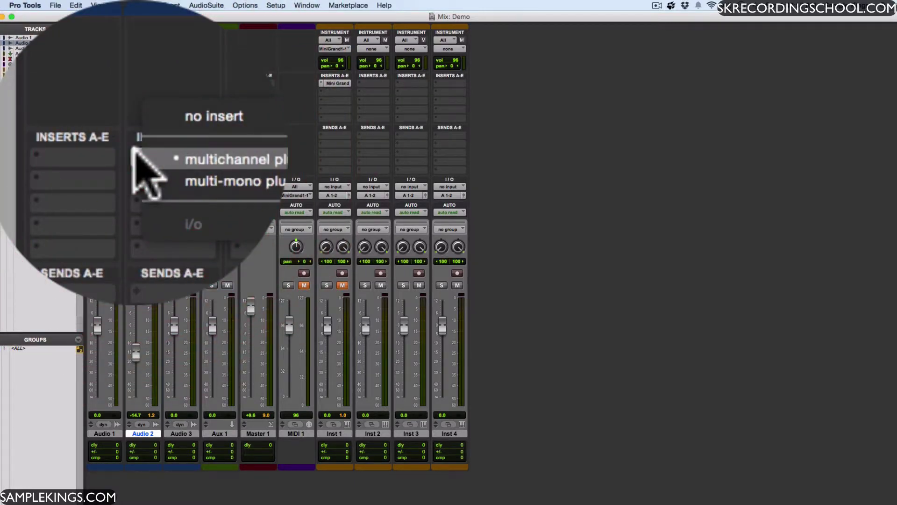
click(153, 64)
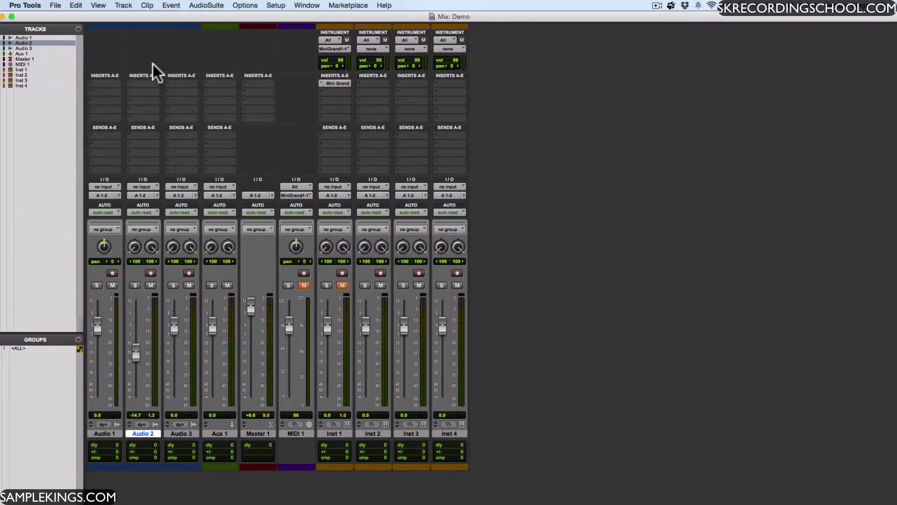
View the output and bus destinations offered for Audio 2's first send without assigning one
click(130, 135)
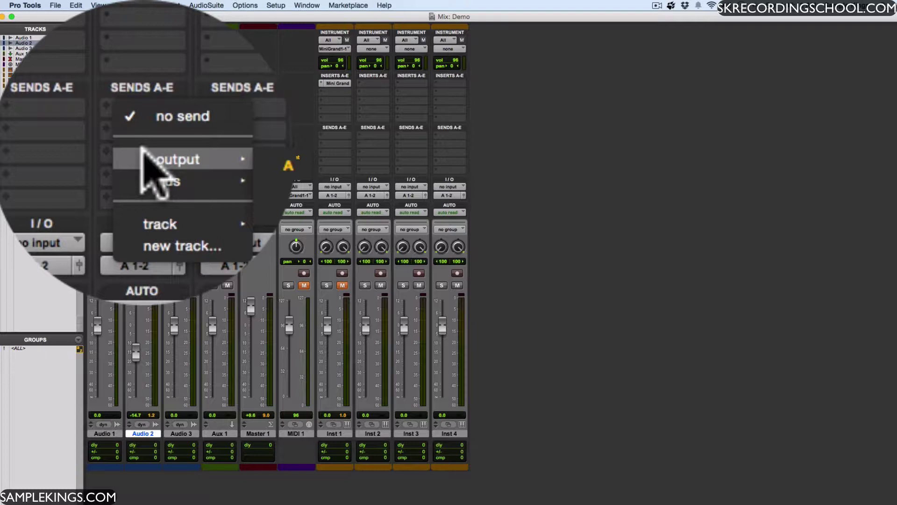
mouse_move(147, 160)
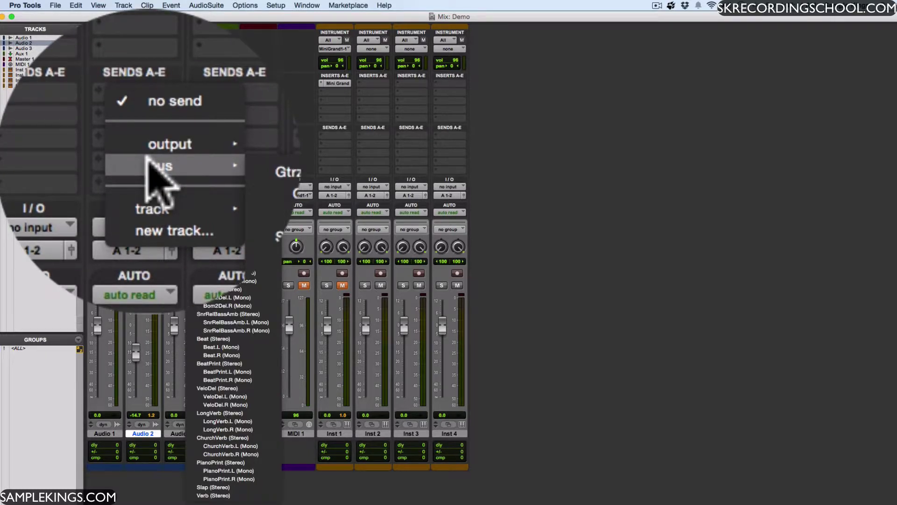
click(297, 159)
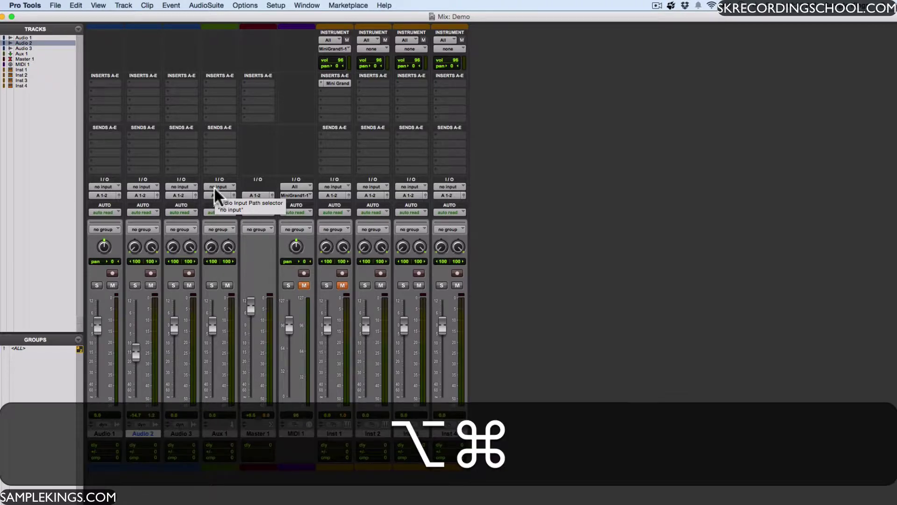
Switch the Mix window between narrow and regular channel strips twice, ending on the regular width
key(alt+super+m)
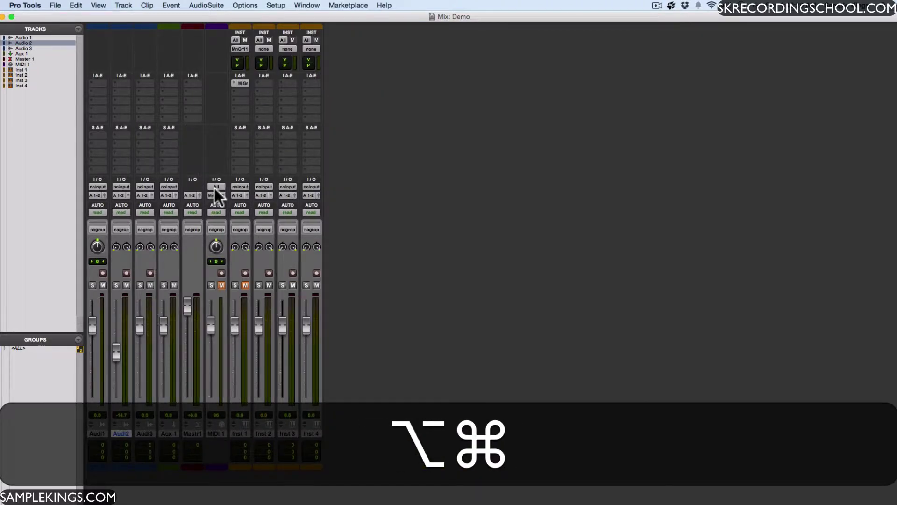
key(alt+super+m)
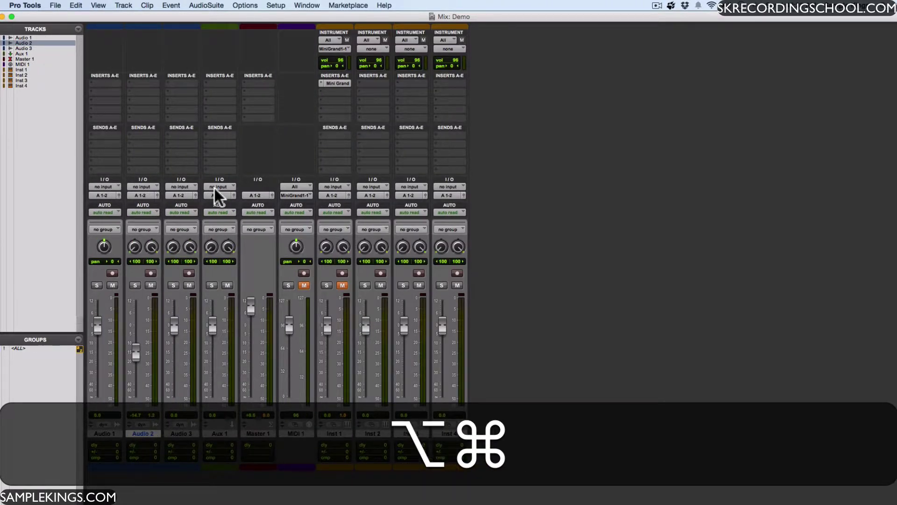
key(alt+super+m)
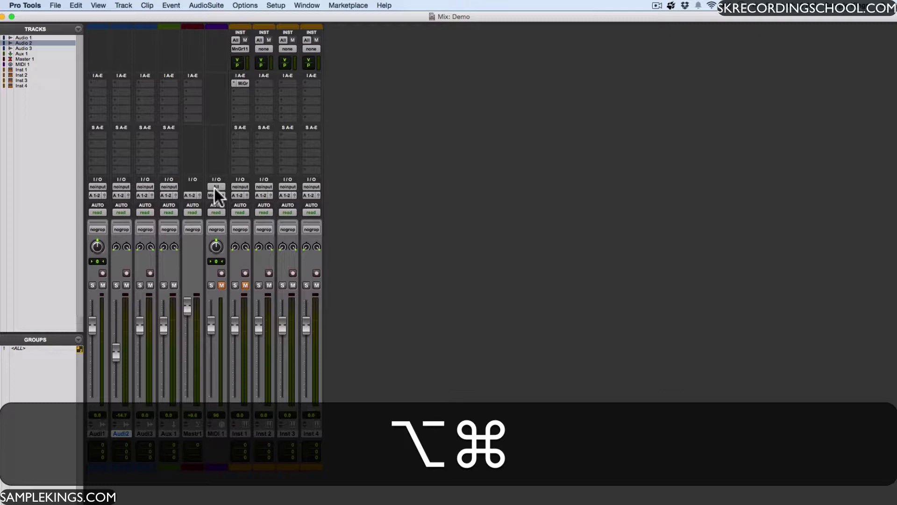
key(alt+super+m)
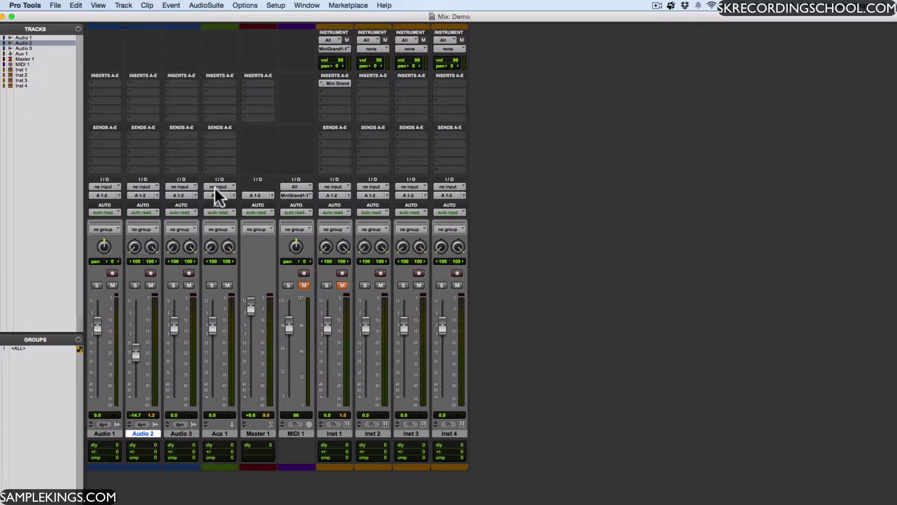
key(ctrl)
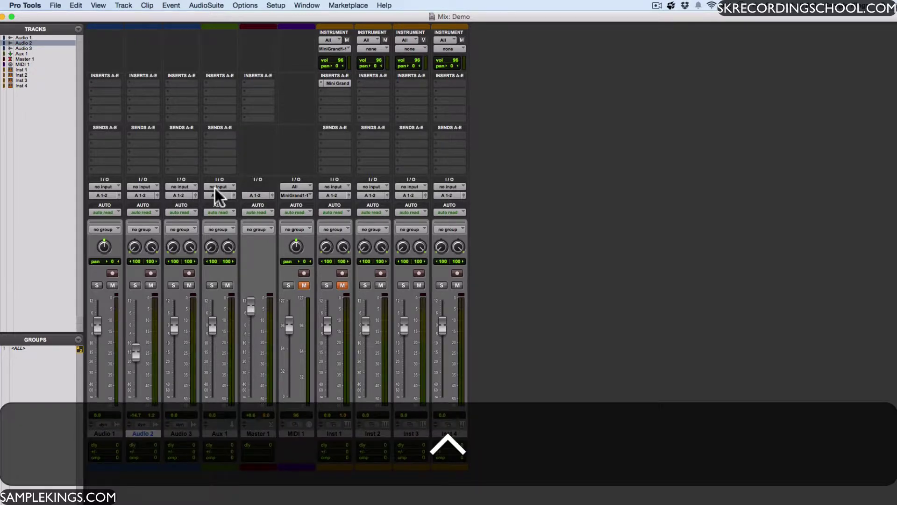
key(alt)
key(super)
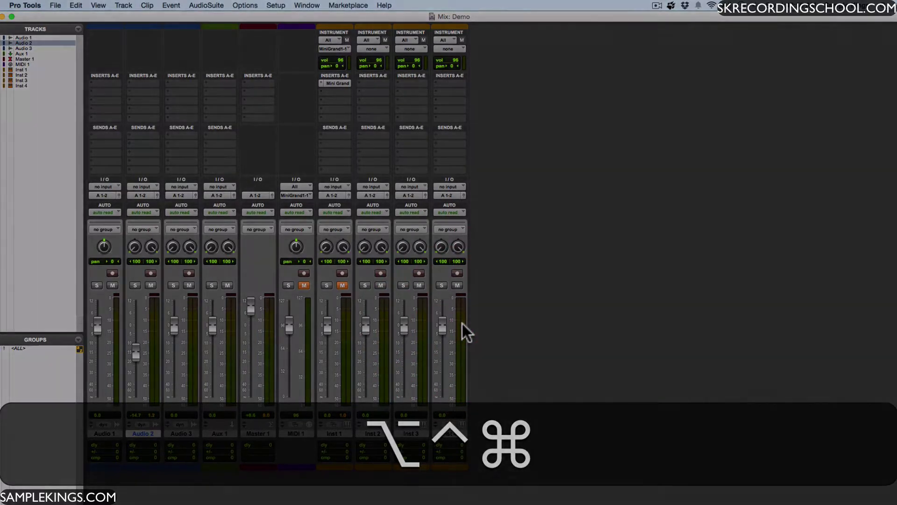
key(shift)
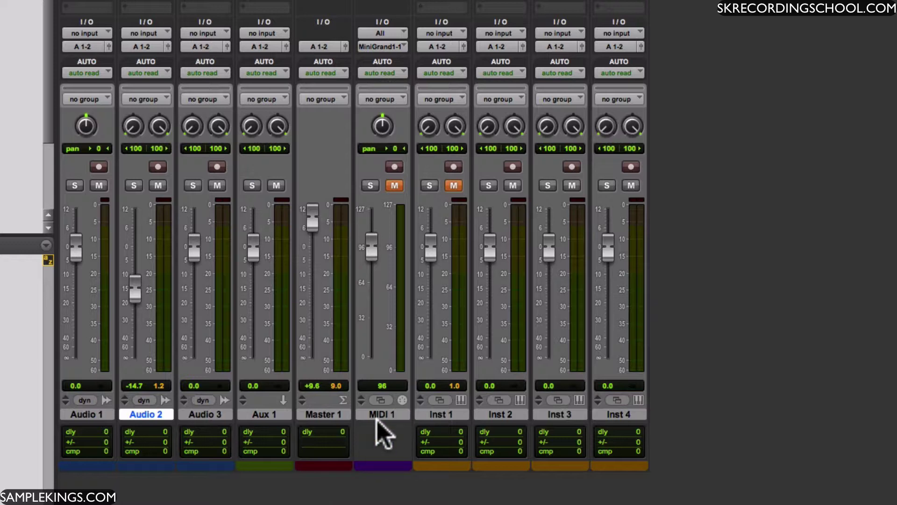
Open the color palette for the MIDI 1 track, view which item types it can color, and close it
double_click(380, 465)
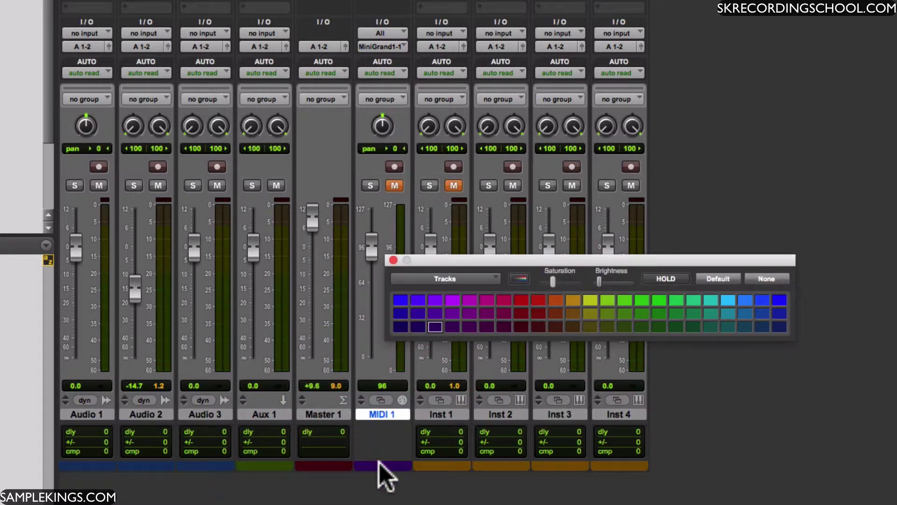
click(496, 279)
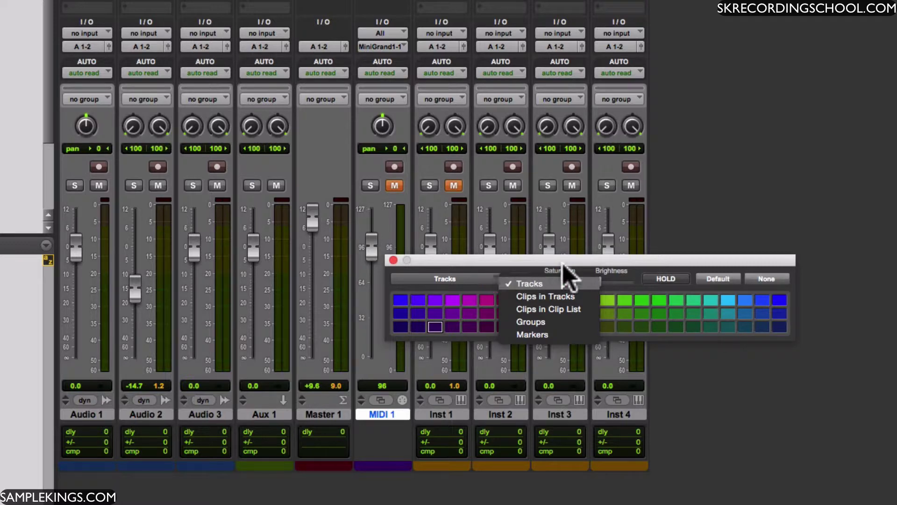
click(596, 256)
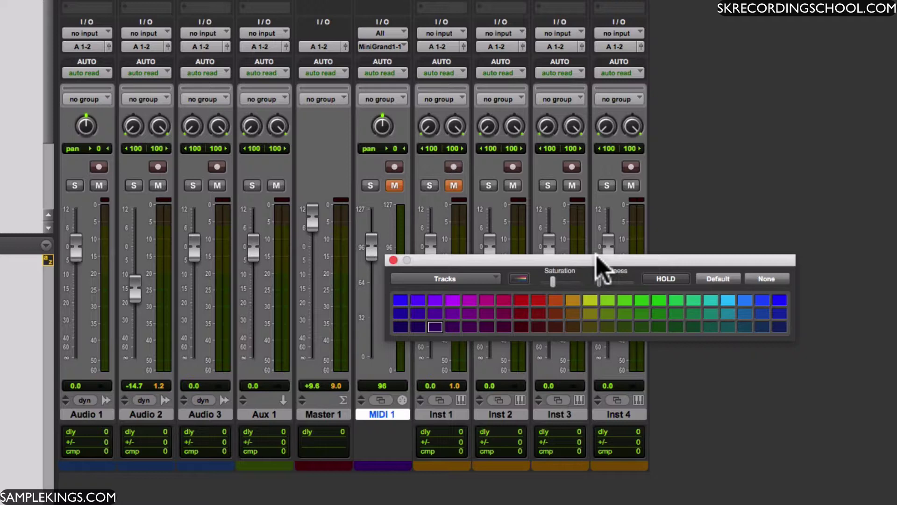
click(392, 261)
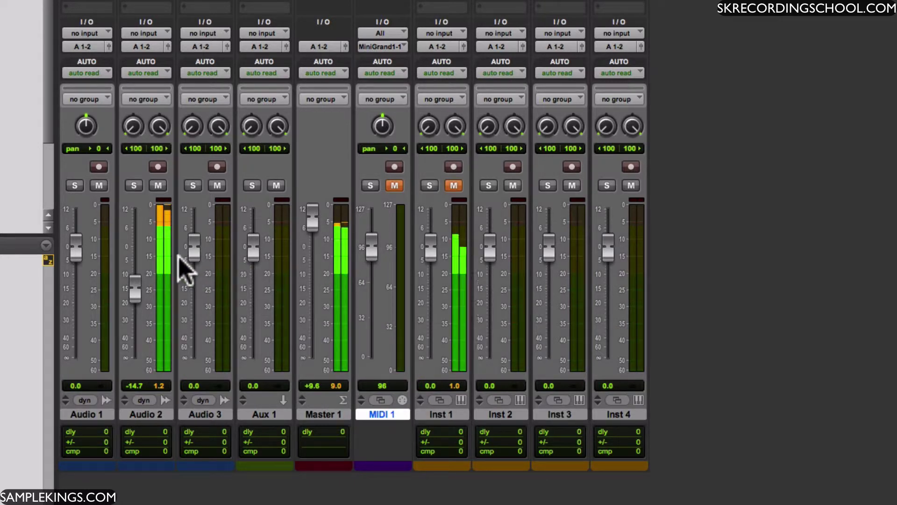
Lower Audio 2's volume to -28.9 dB and set Master 1's meter type to Pro Tools Classic
drag(135, 290, 136, 330)
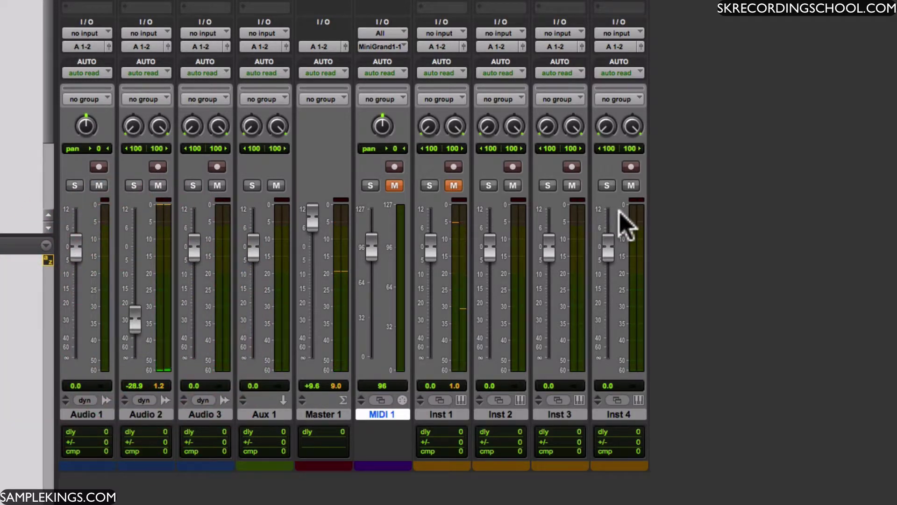
right_click(638, 215)
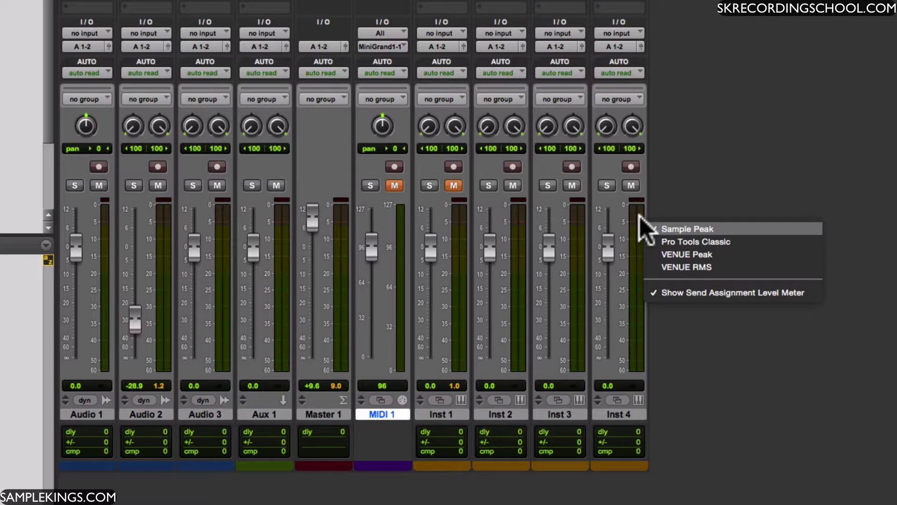
click(349, 226)
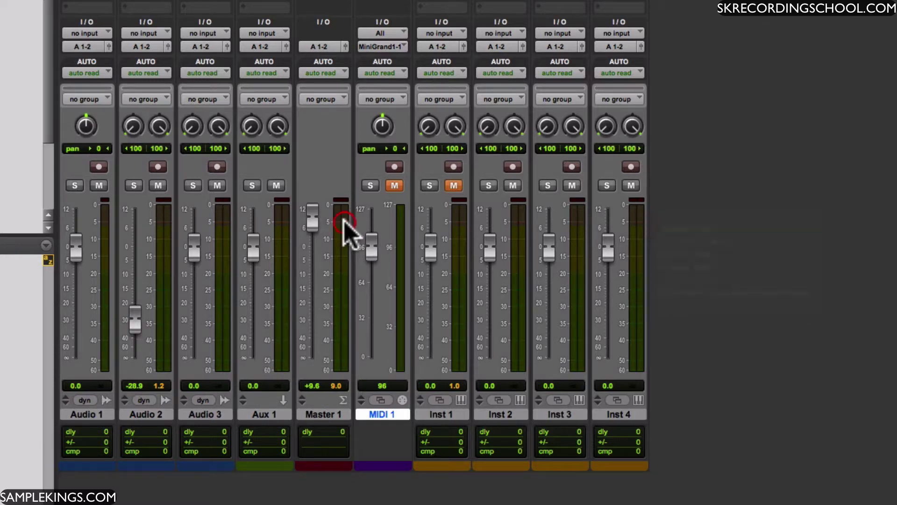
right_click(345, 222)
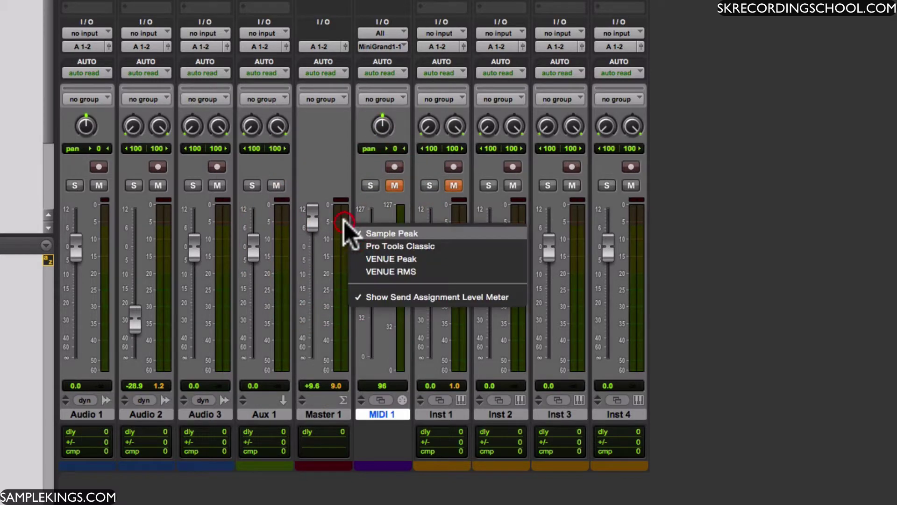
click(379, 245)
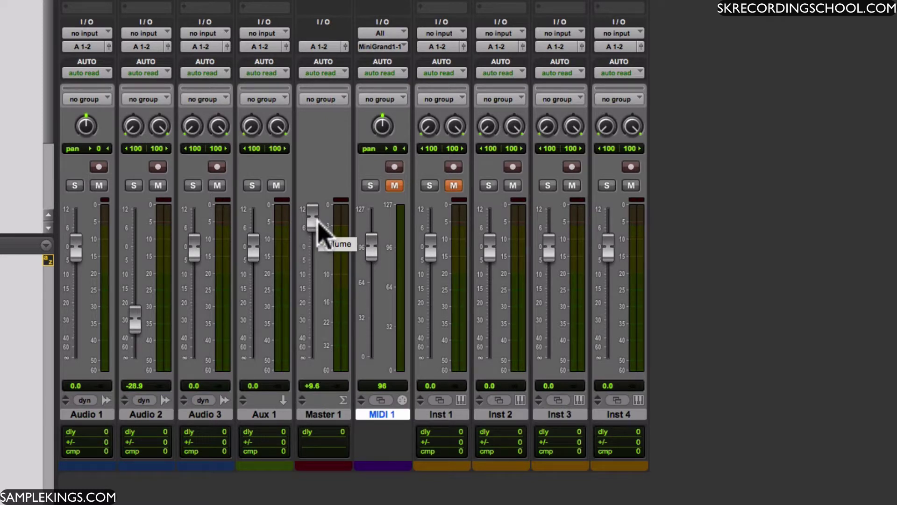
View the meter types offered for Aux 1 without changing them, and set Master 1's meter type to Sample Peak
right_click(283, 237)
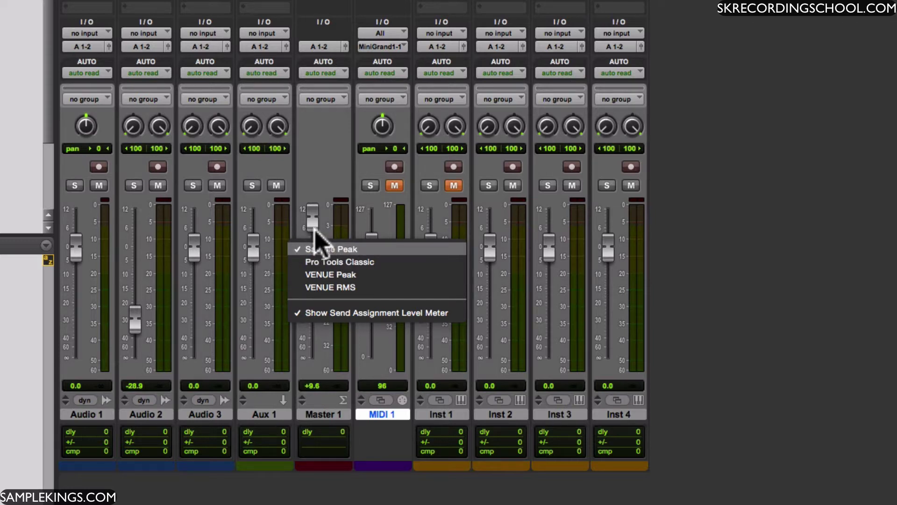
click(642, 225)
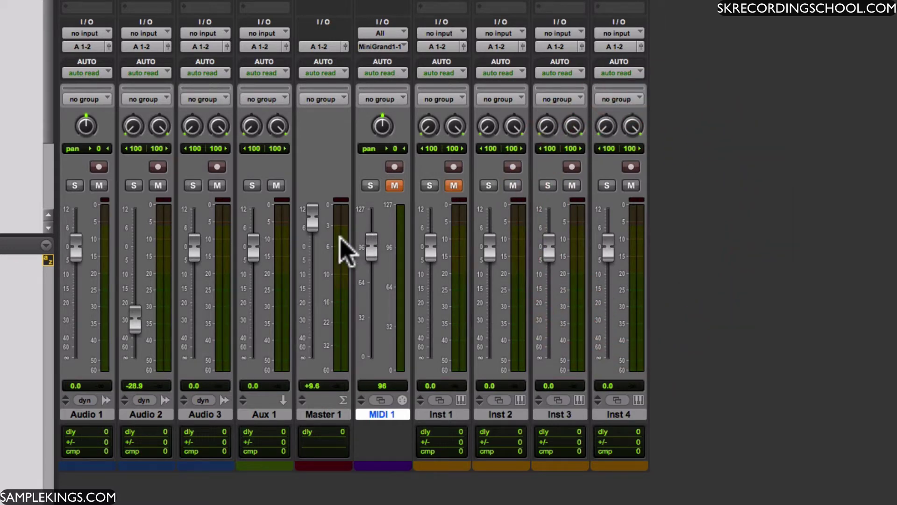
alt+click(341, 237)
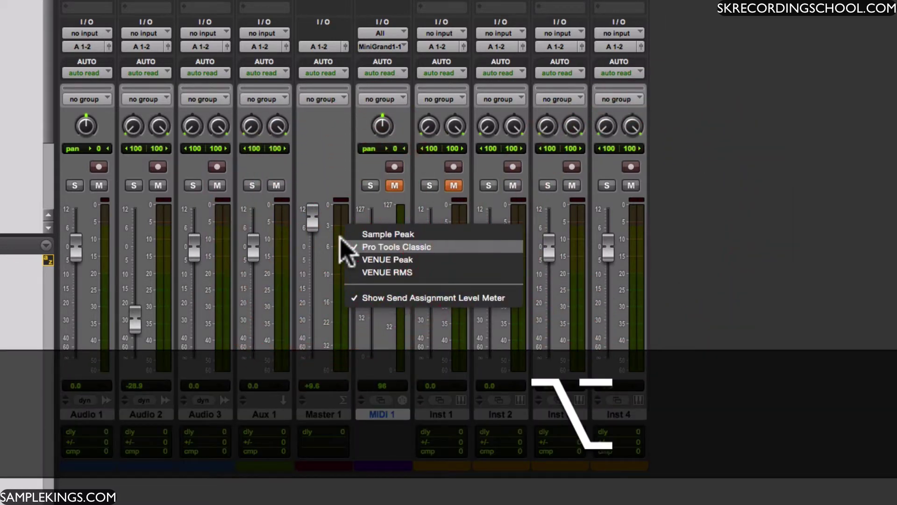
alt+click(355, 234)
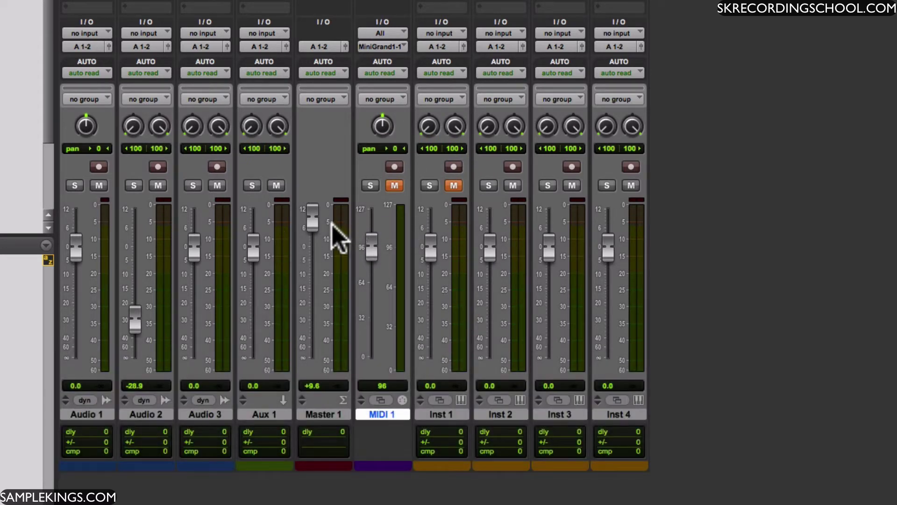
Set Master 1's meter type to VENUE RMS
key(alt)
ctrl+click(336, 228)
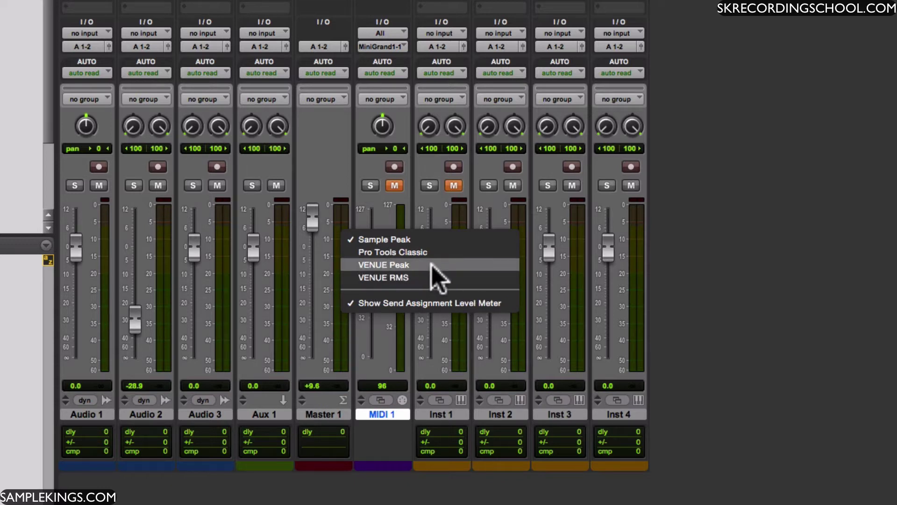
click(396, 278)
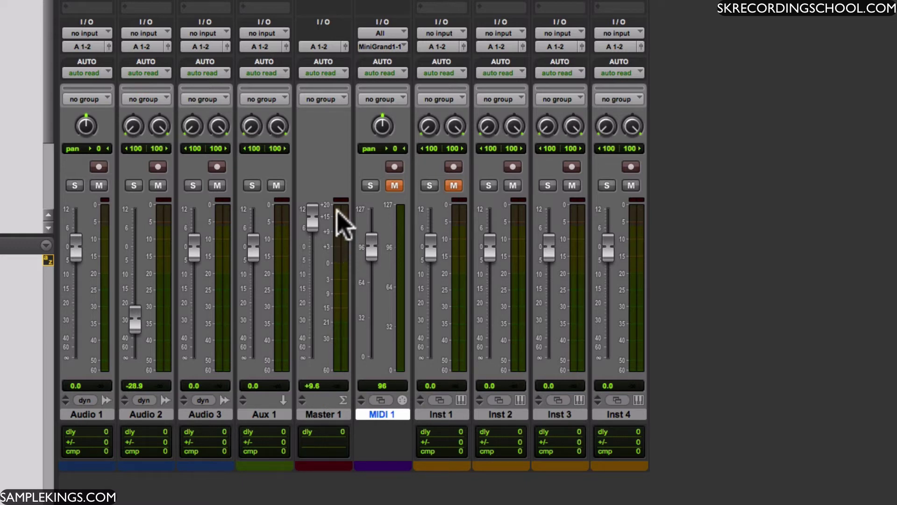
Try the VENUE Peak meter type on Master 1, and return its meter to Pro Tools Classic
right_click(336, 229)
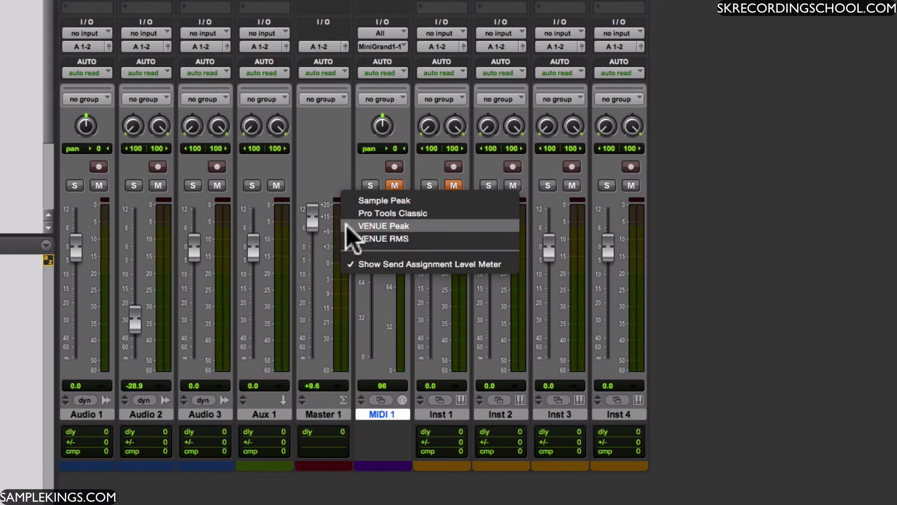
click(346, 225)
right_click(338, 243)
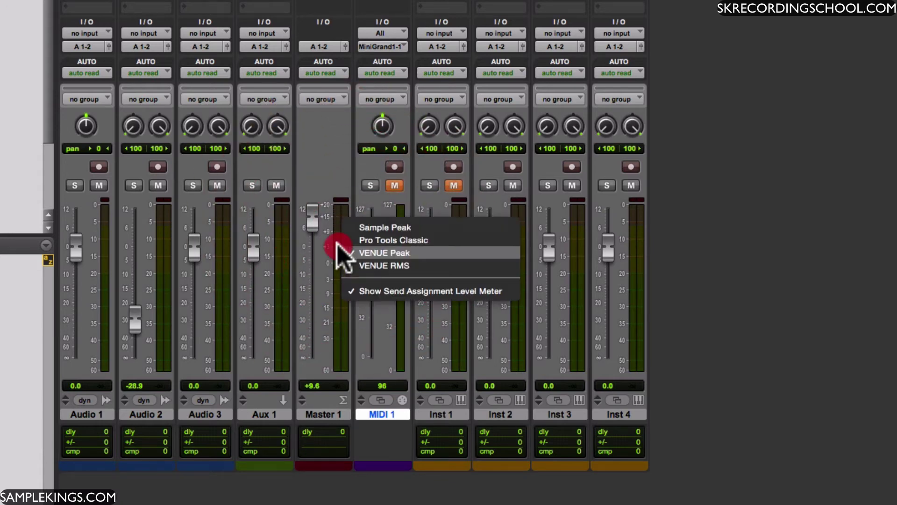
click(365, 241)
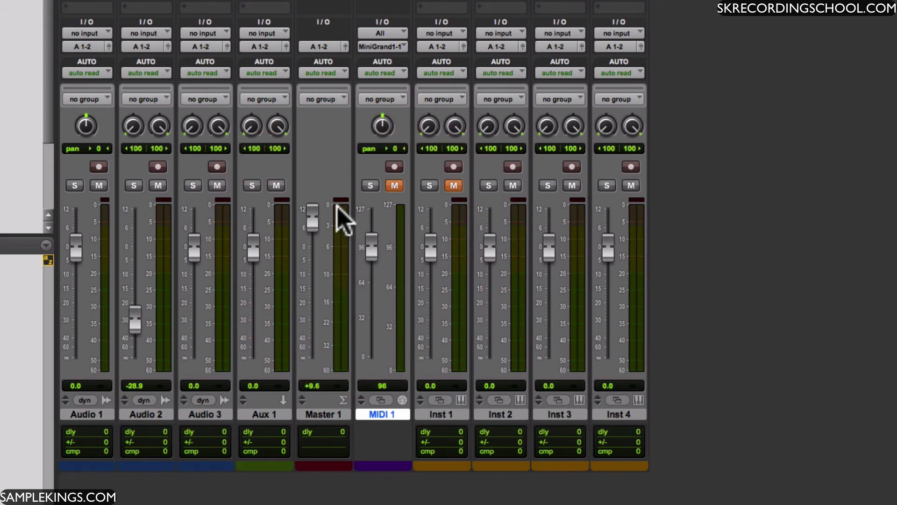